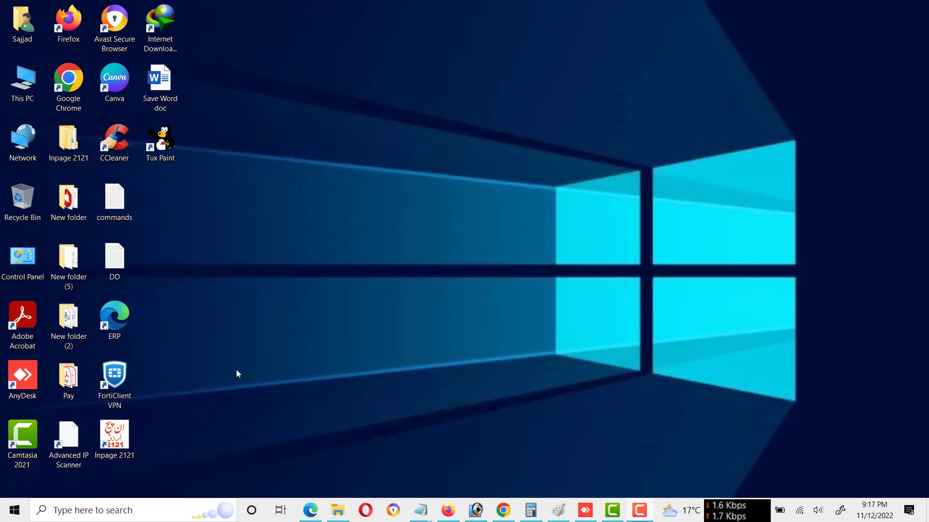
Open Word with a blank document and enter "Microsoft 365 plans, Internet access is also needed to manage your subscription account"
click(16, 511)
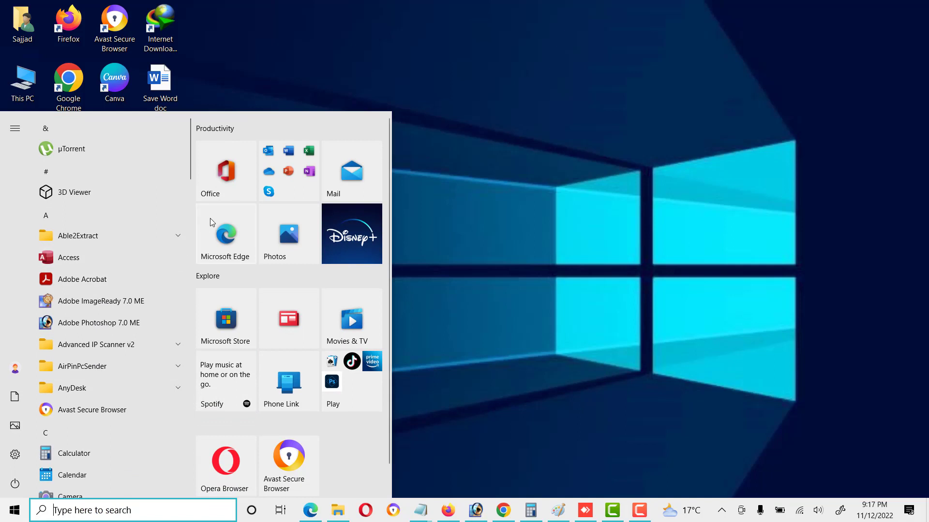
click(296, 169)
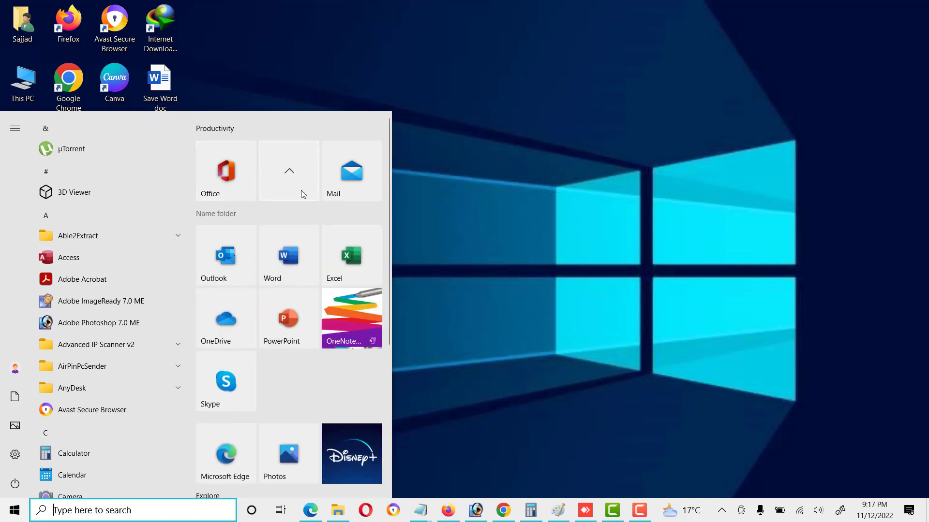
click(306, 256)
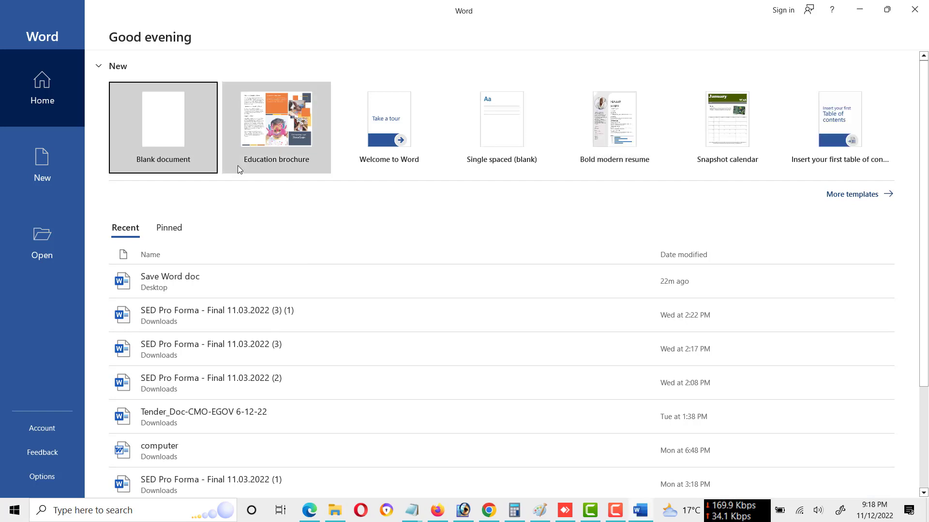
click(188, 131)
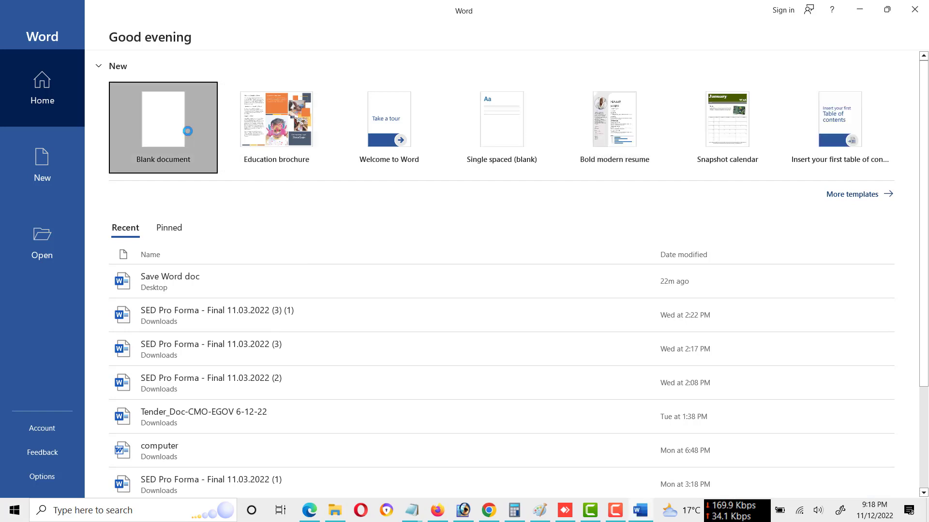
text(Microsoft 365 plans, Internet access is also needed to manage your subscription account)
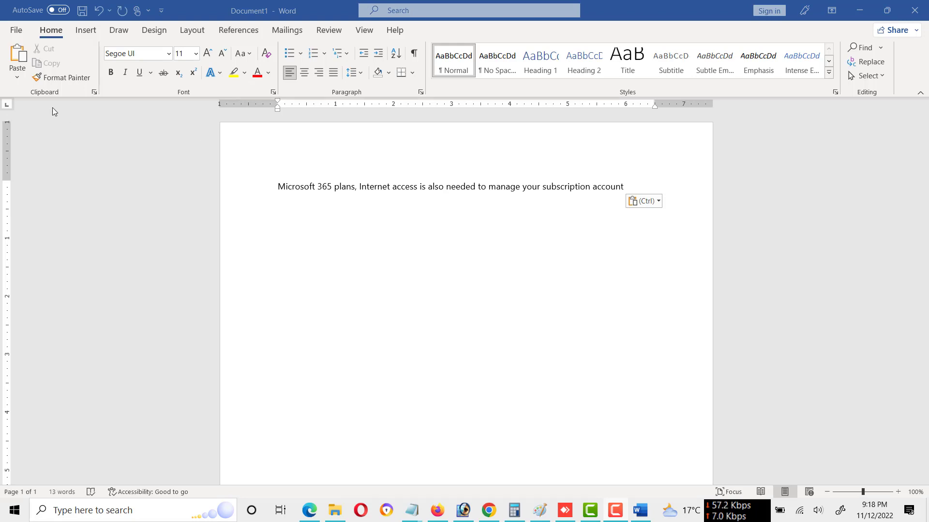
Convert the word "Microsoft" at the start of the sentence into WordArt using the white style with an orange outline and shadow
click(86, 31)
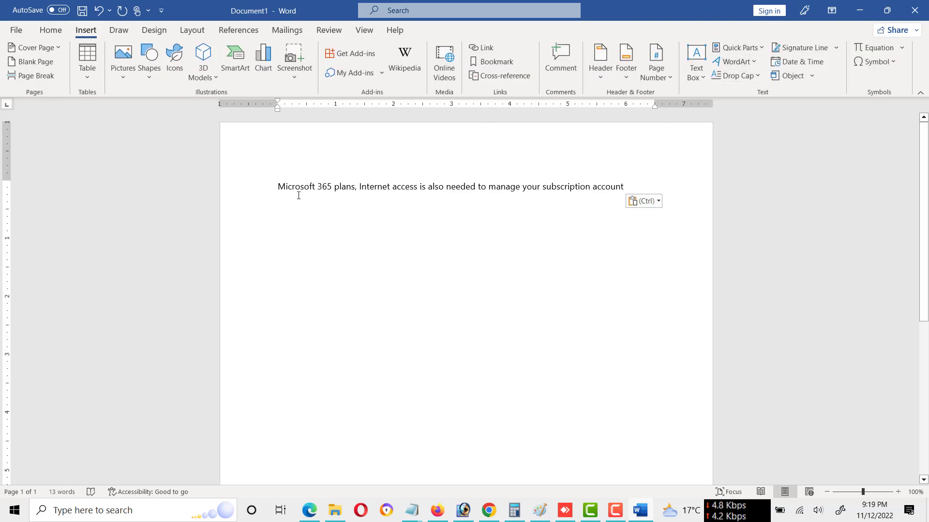
click(277, 188)
drag(276, 187, 315, 186)
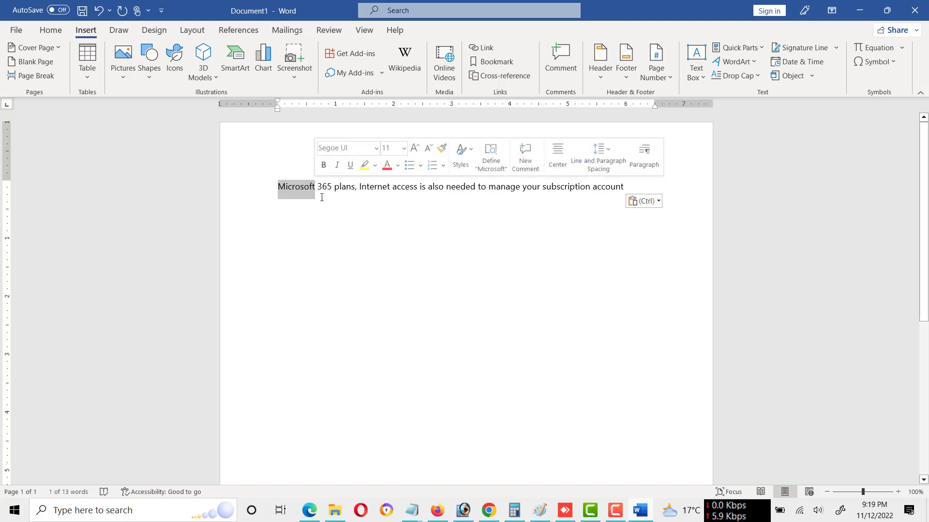
click(754, 61)
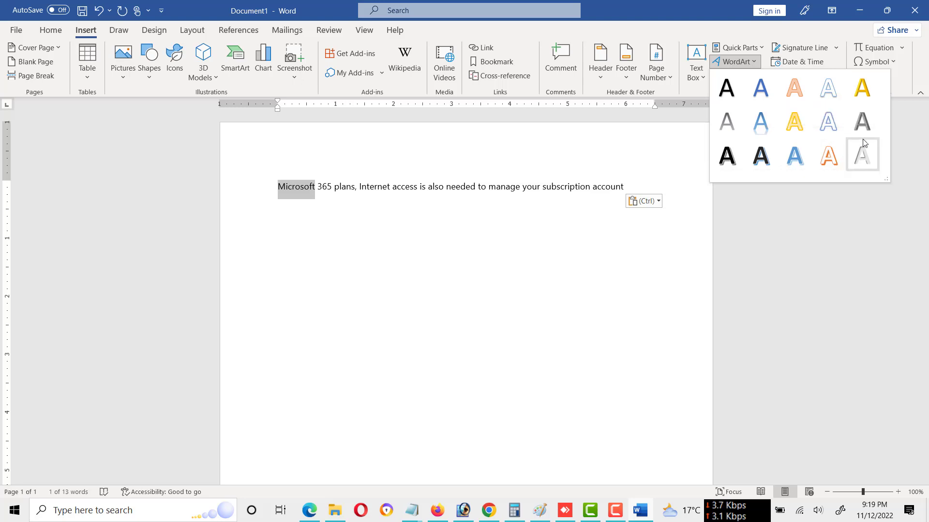
click(829, 155)
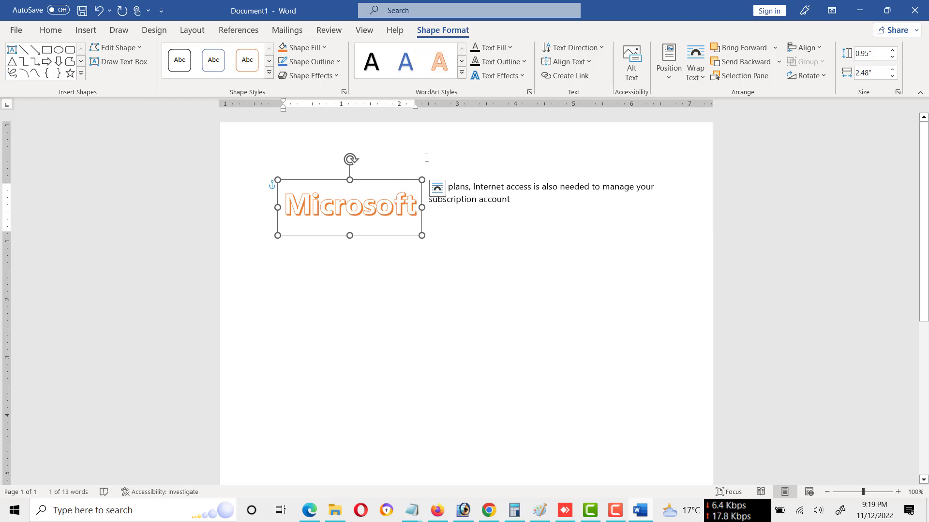
Set the text outline of the "Microsoft" WordArt to a darker shade of the theme blue
click(515, 50)
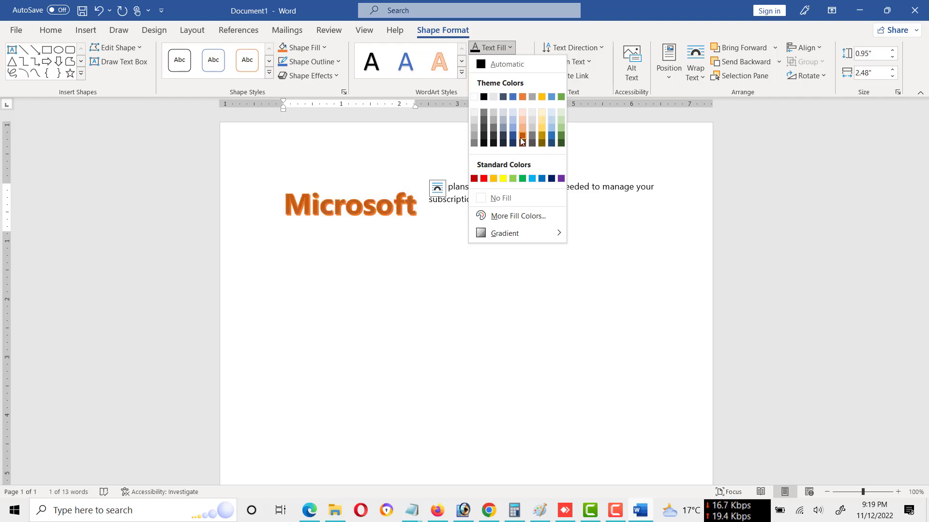
click(602, 28)
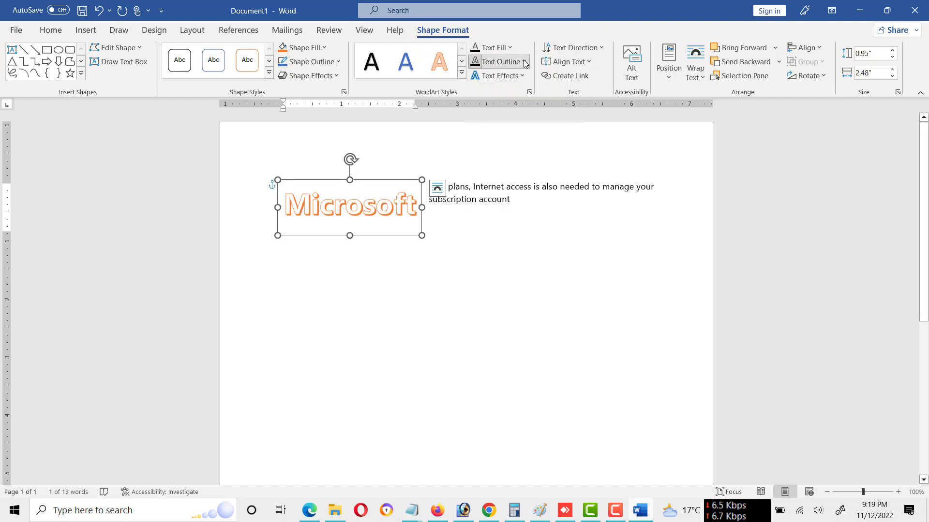
click(523, 62)
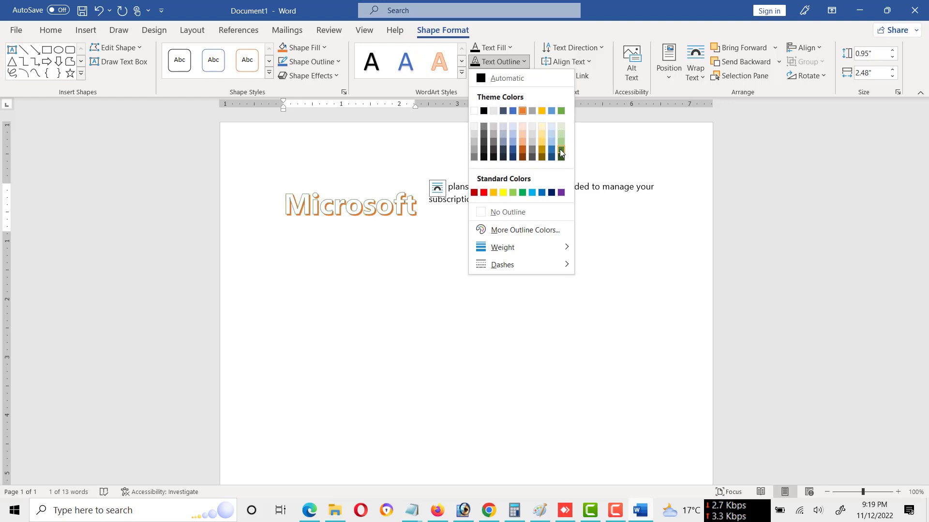
click(513, 150)
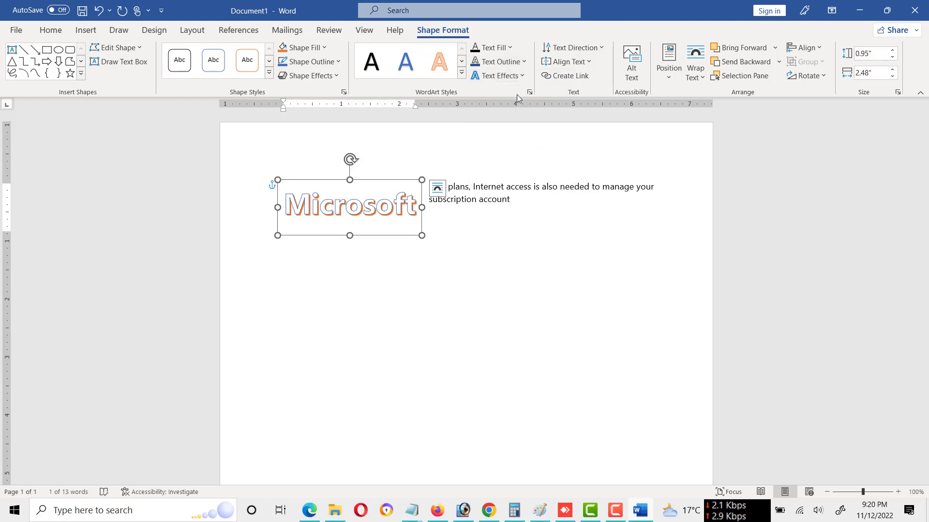
Add the largest orange glow variation to the "Microsoft" WordArt text
click(525, 76)
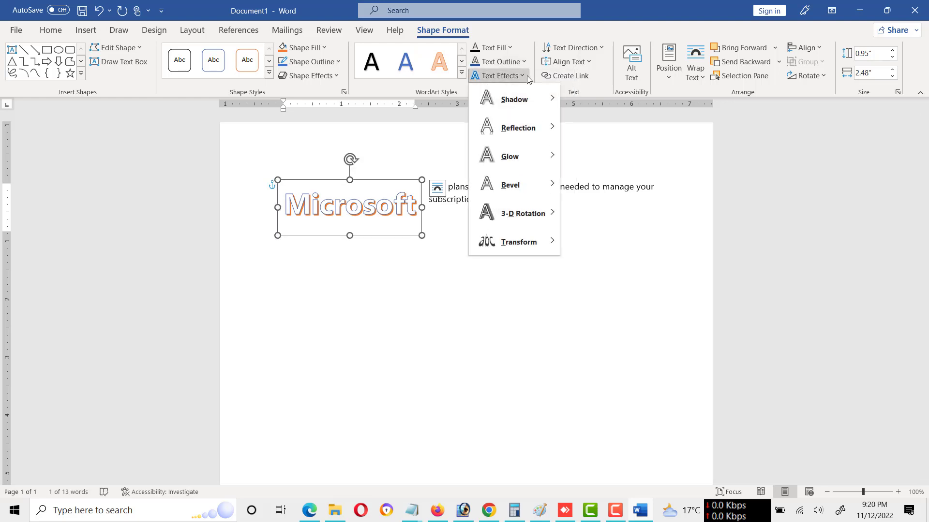
mouse_move(521, 103)
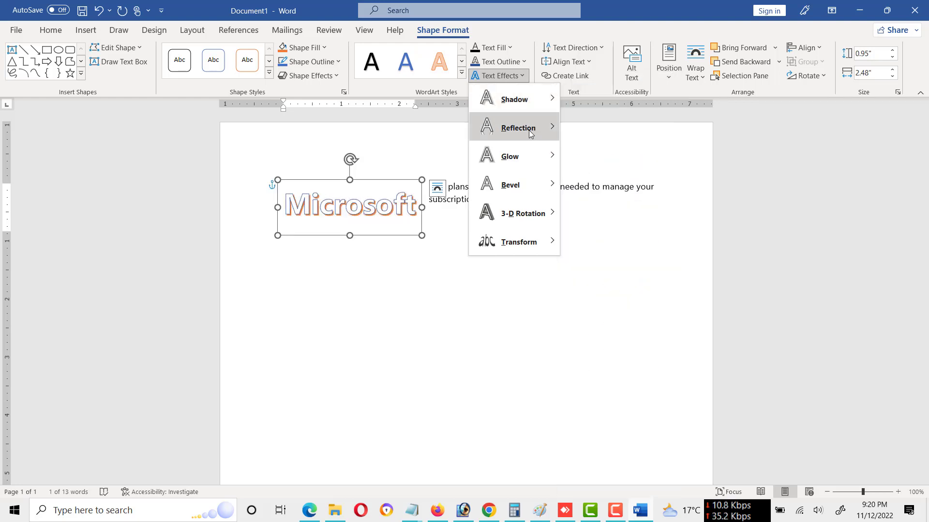
mouse_move(529, 130)
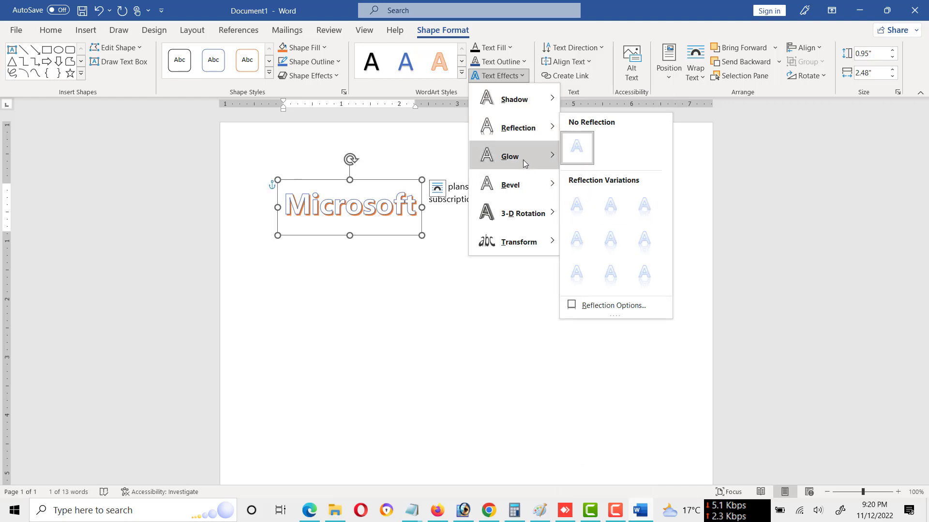
mouse_move(546, 157)
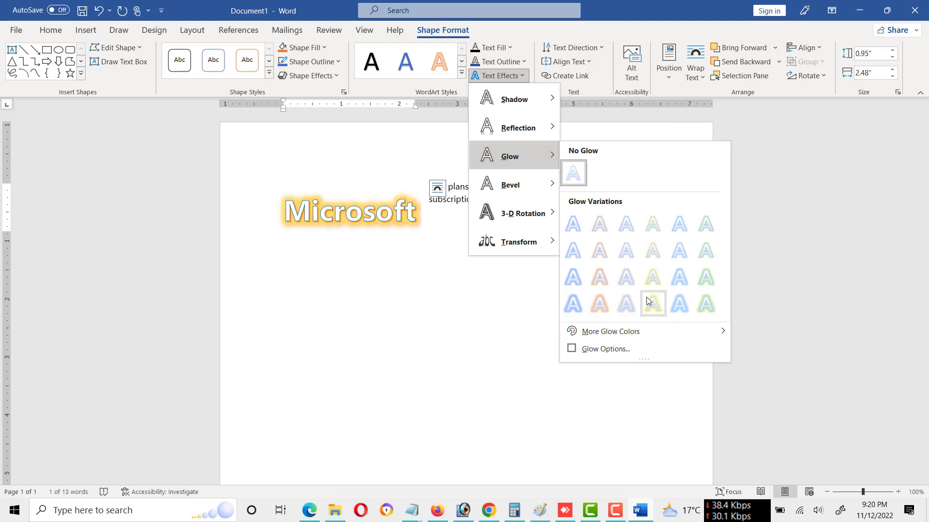
click(600, 305)
Apply the second Parallel 3-D rotation preset to the "Microsoft" WordArt text
click(523, 76)
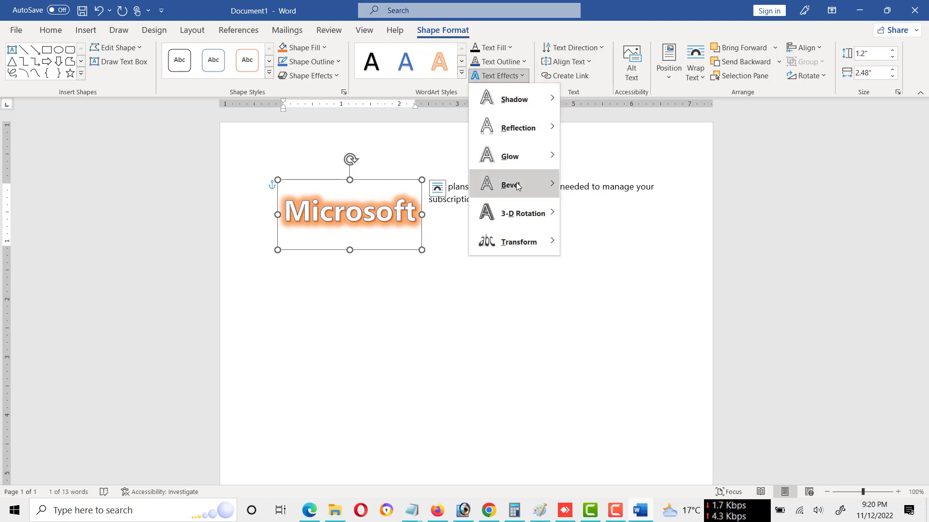
mouse_move(514, 189)
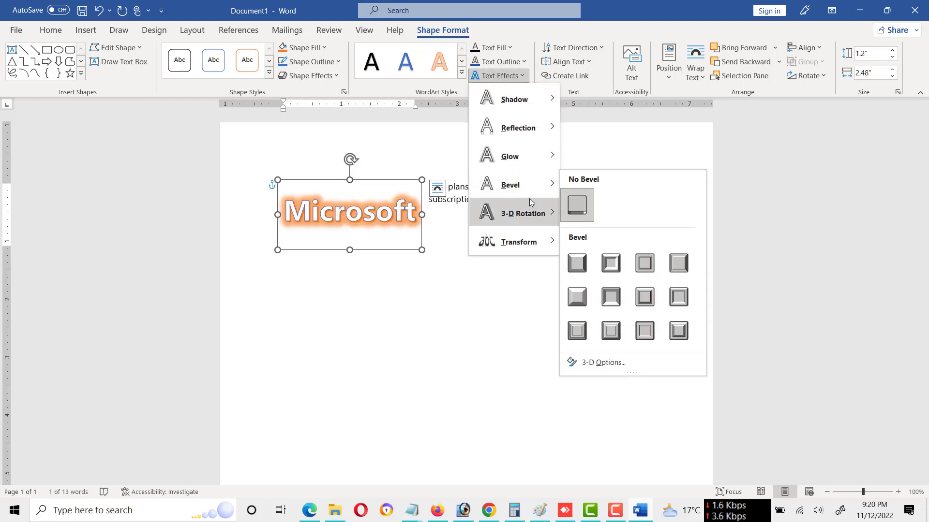
mouse_move(520, 216)
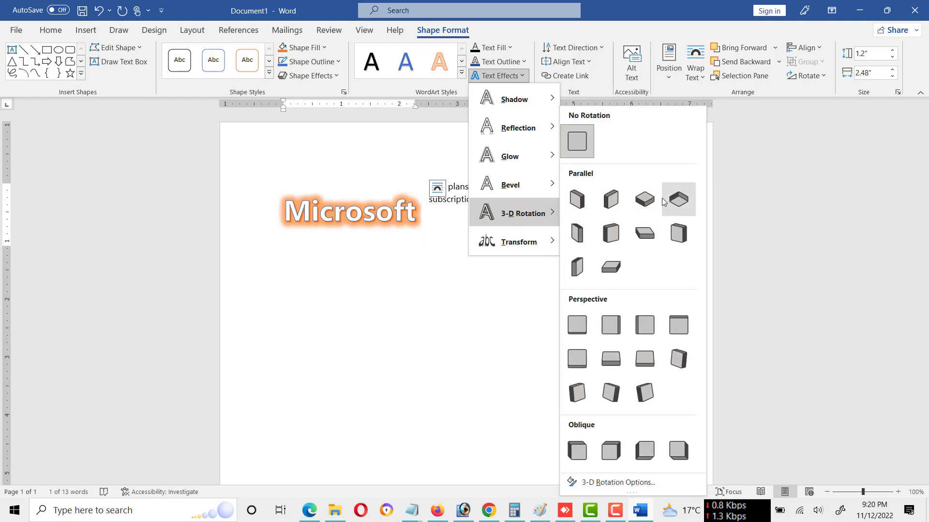
click(612, 201)
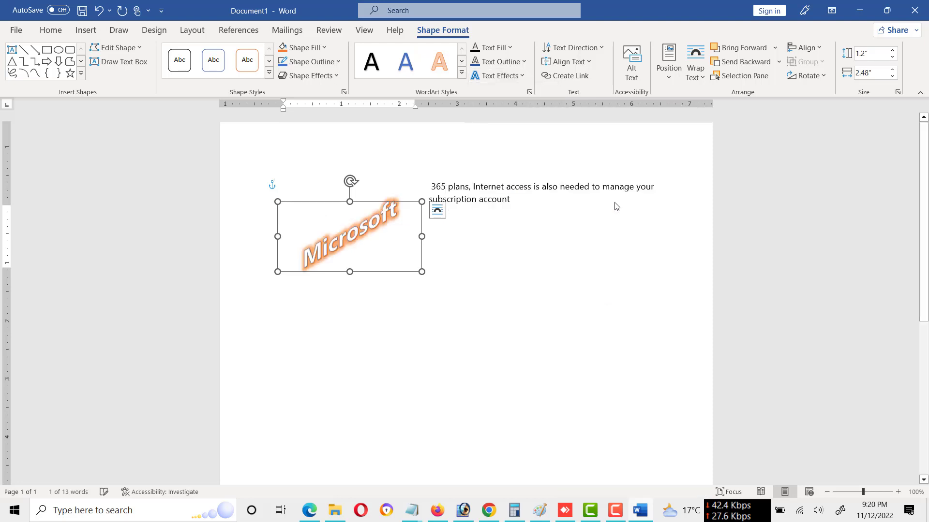
Set the 3-D rotation of the "Microsoft" WordArt text to the first Perspective preset
click(520, 75)
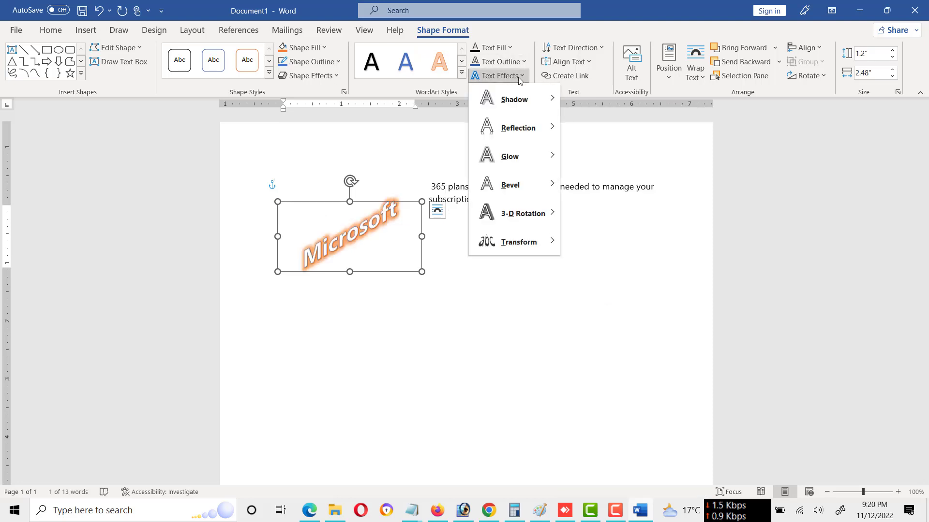
mouse_move(506, 216)
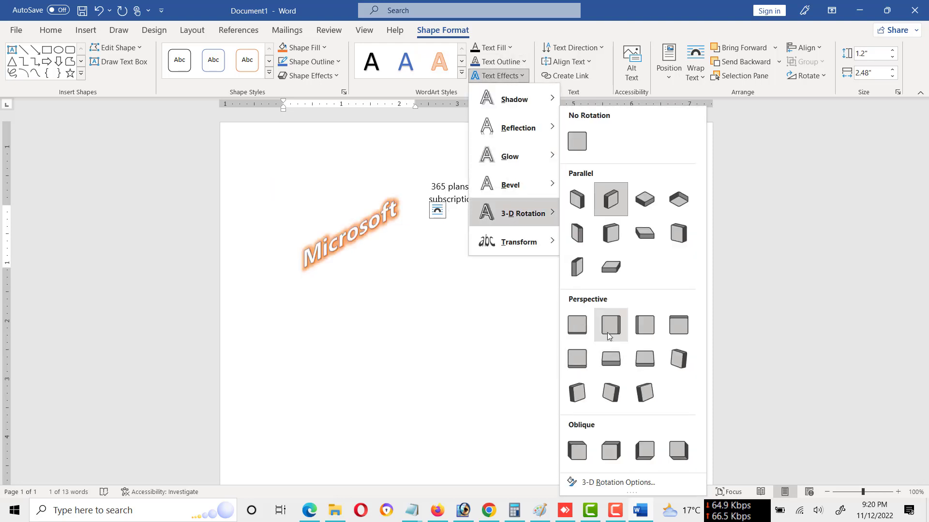
click(578, 323)
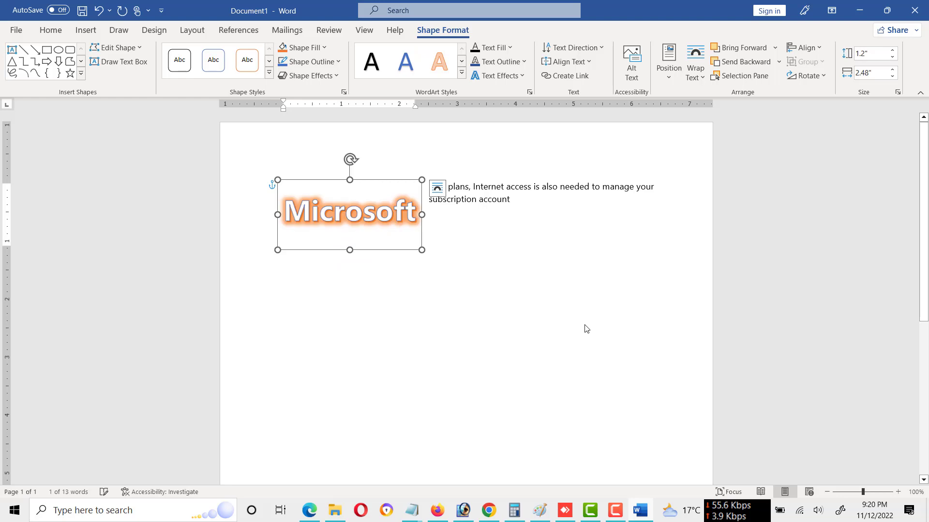
Bend the "Microsoft" WordArt text into an upward arch with the first Follow Path transform
click(506, 77)
mouse_move(522, 252)
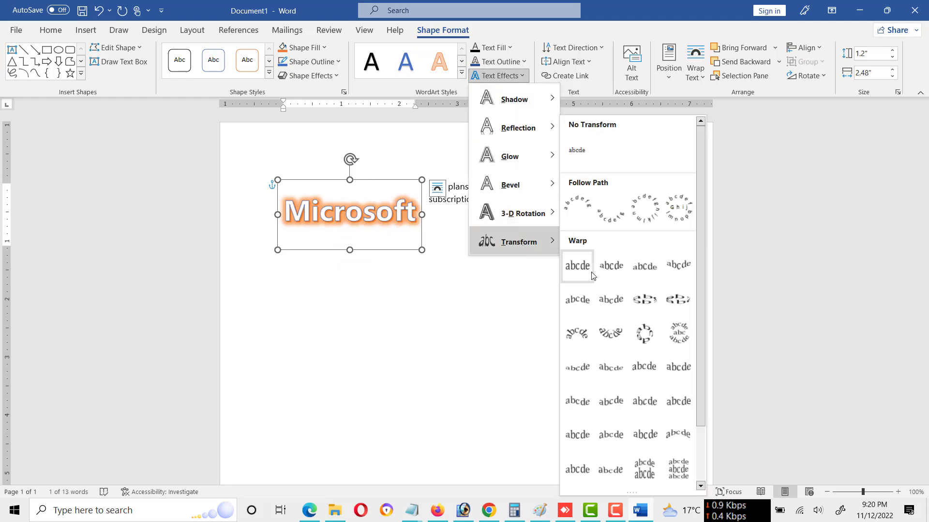
click(581, 211)
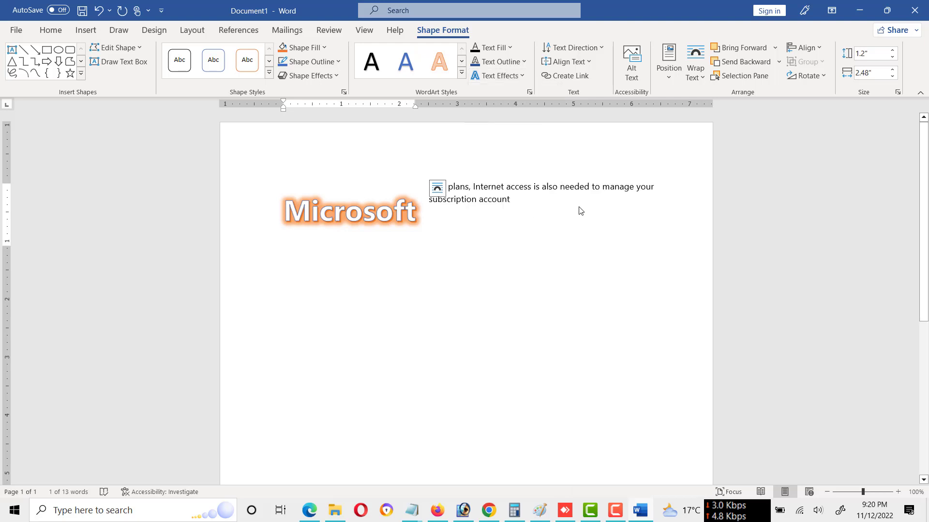
Remove the arch transform from the "Microsoft" WordArt by choosing No Transform
click(508, 78)
mouse_move(520, 243)
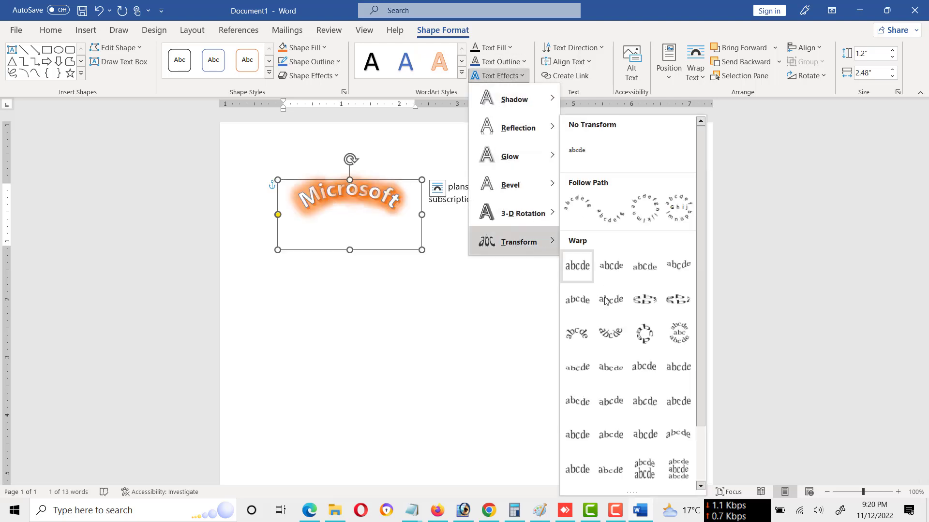
click(590, 165)
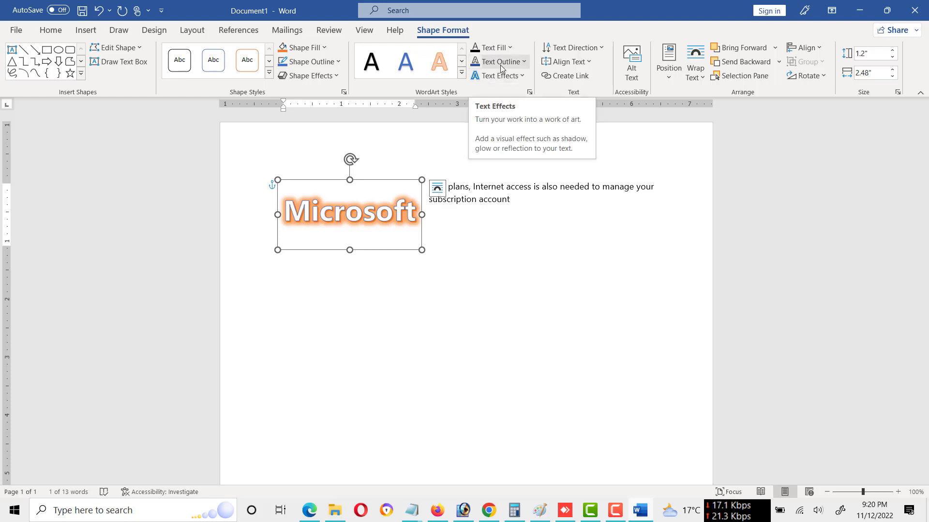
click(460, 78)
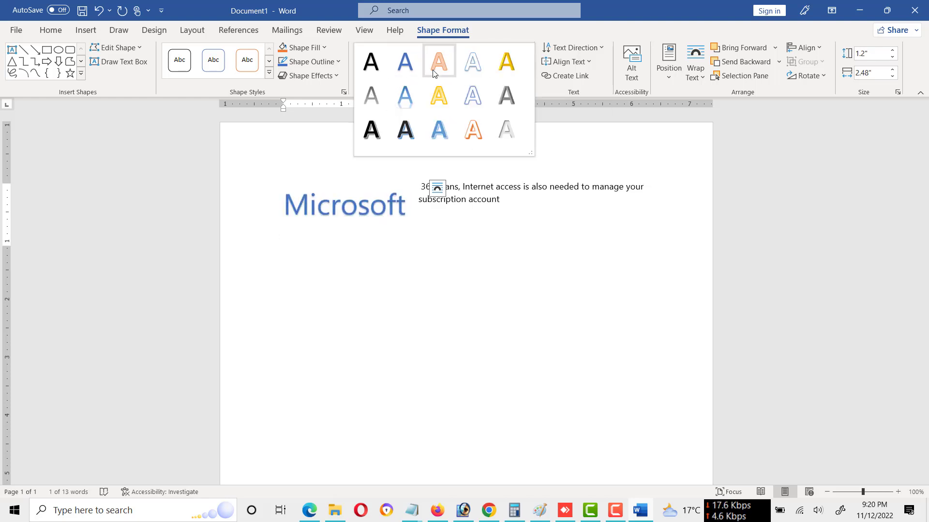
click(473, 129)
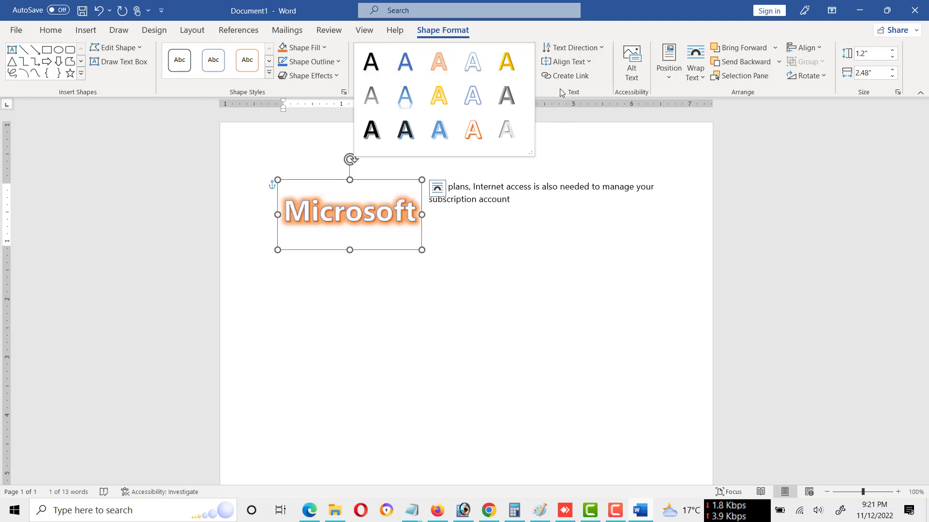
click(538, 28)
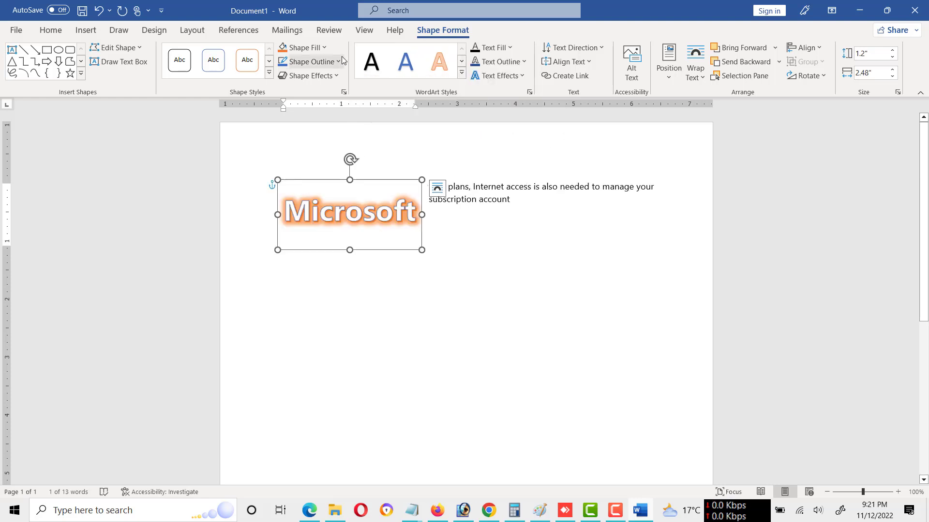
click(323, 48)
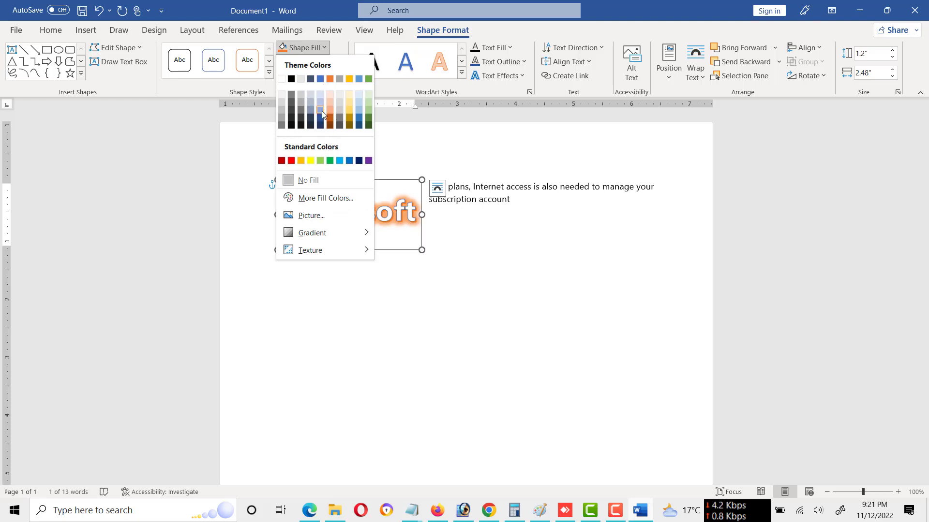
click(615, 16)
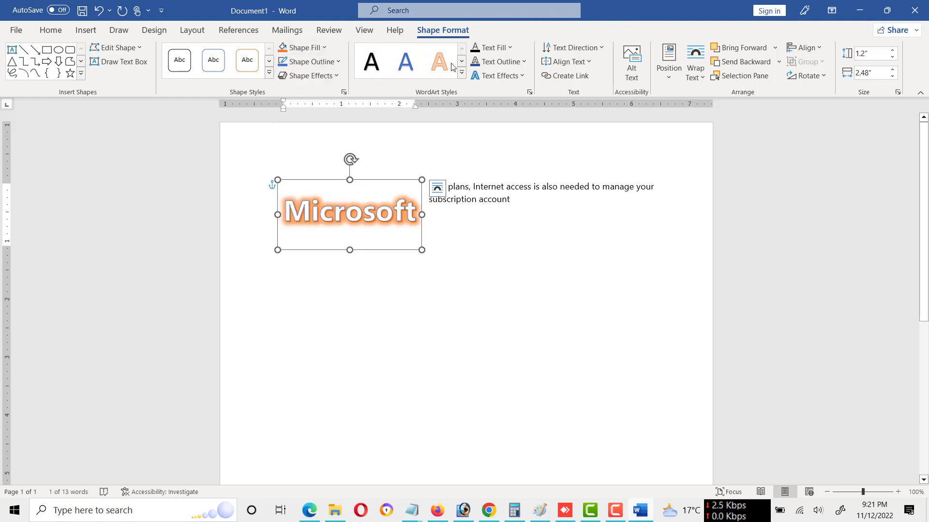
Apply the light orange gradient theme shape style from the fourth row to the "Microsoft" WordArt box
click(269, 74)
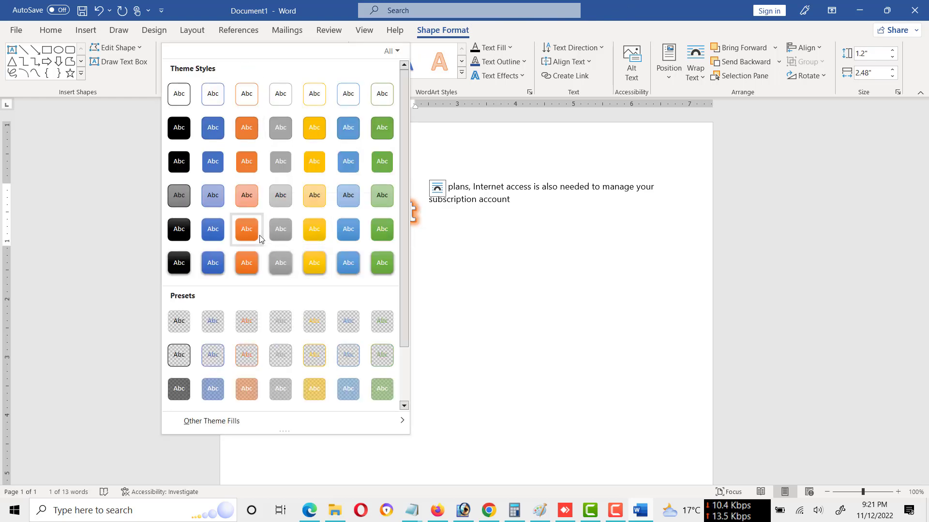
click(251, 201)
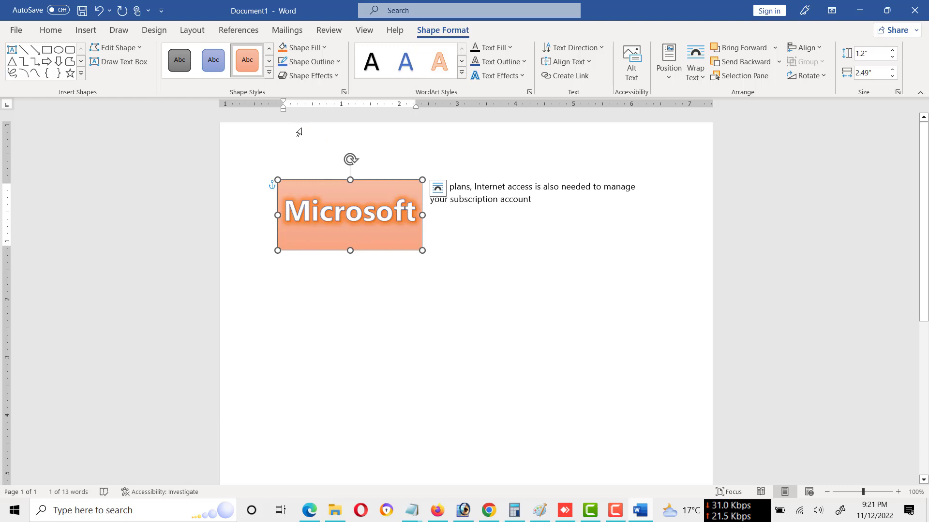
Apply the black outlined theme shape style with no colour fill, first in the top row, to the "Microsoft" WordArt box
click(269, 73)
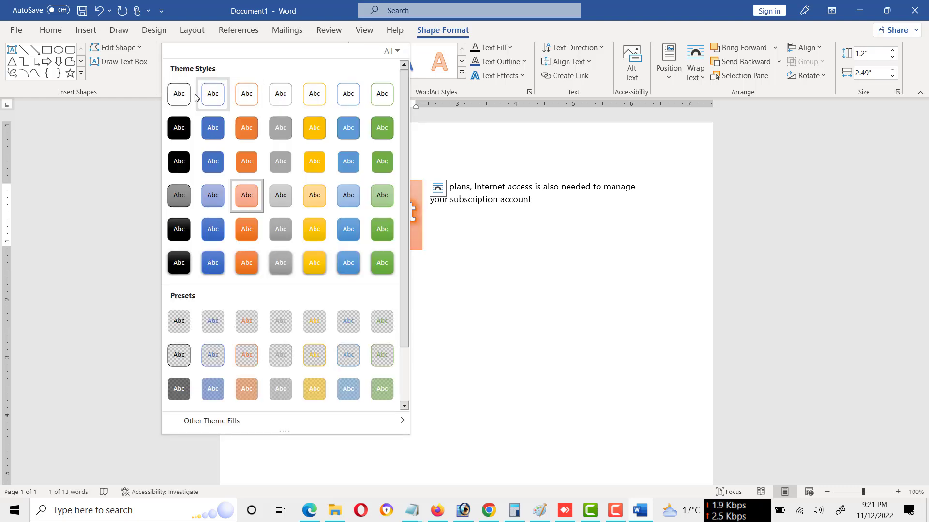
click(179, 95)
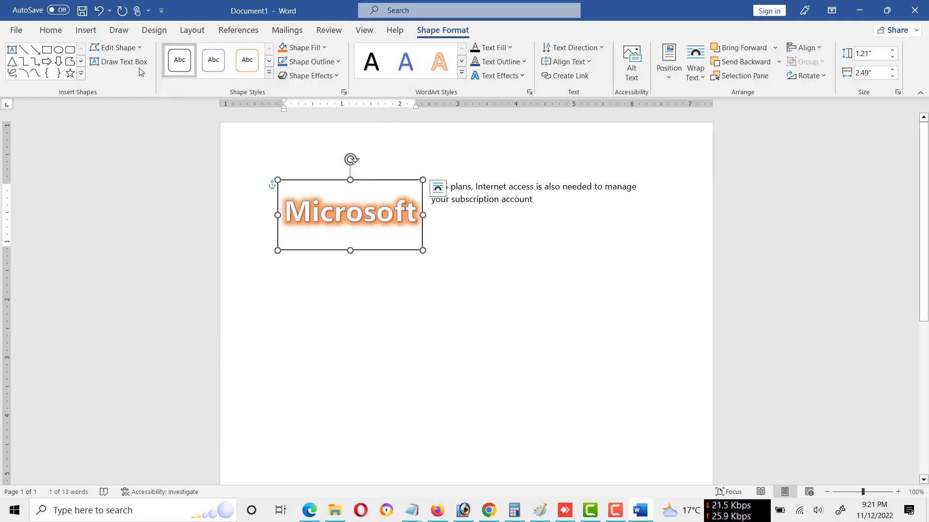
Set the font size of the "Microsoft" WordArt text to 72
click(52, 31)
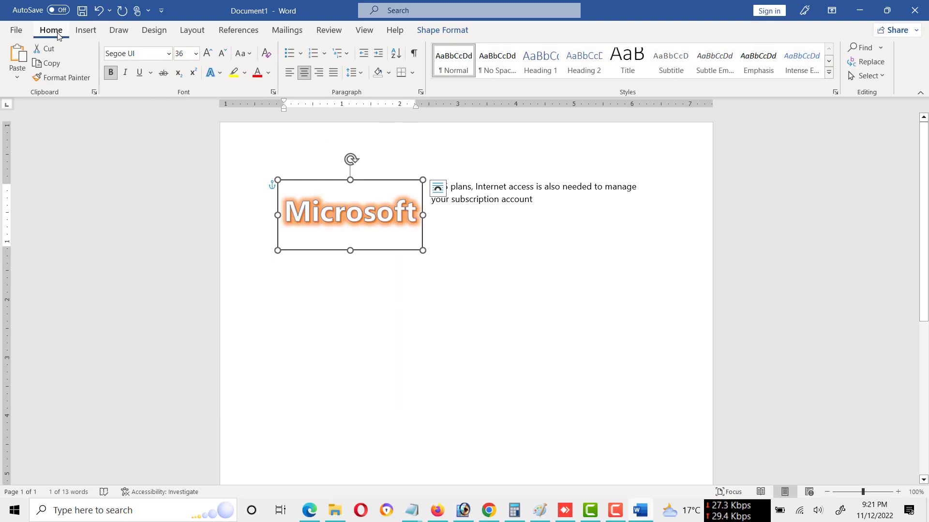
click(169, 54)
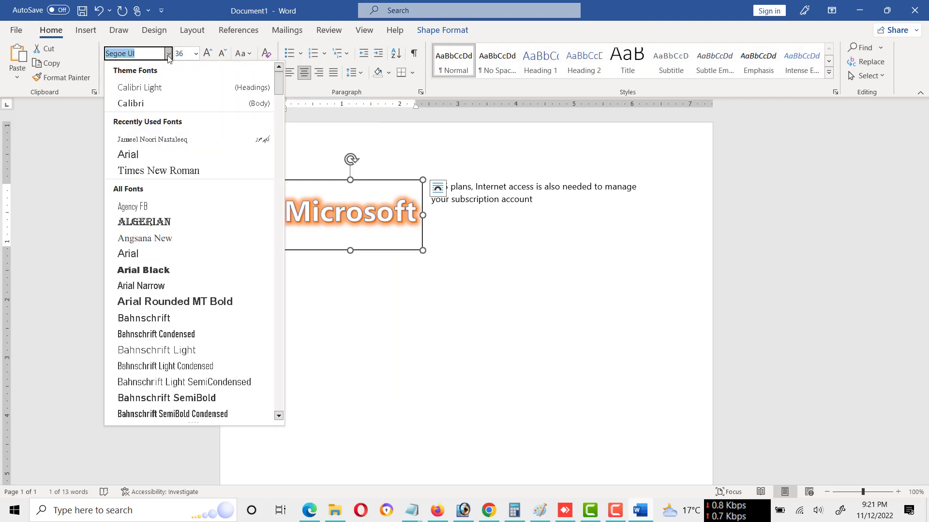
click(195, 53)
click(196, 54)
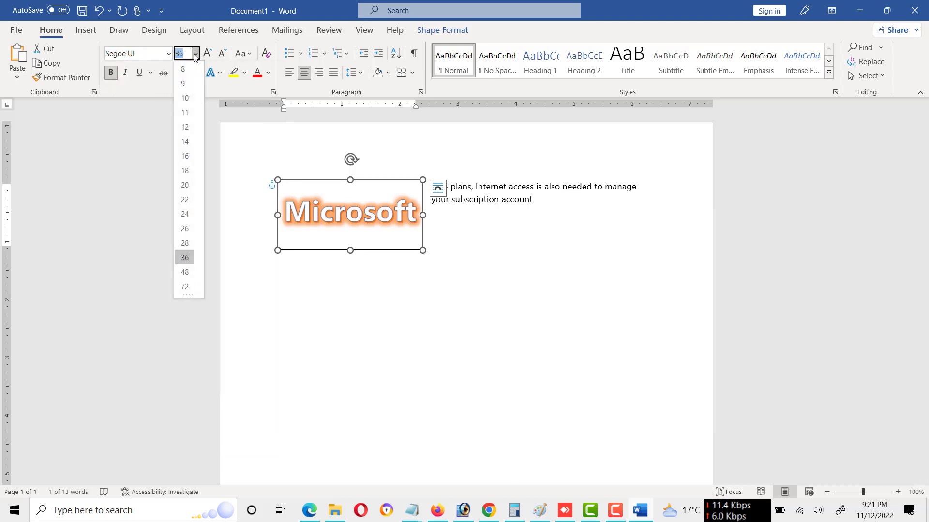
click(185, 287)
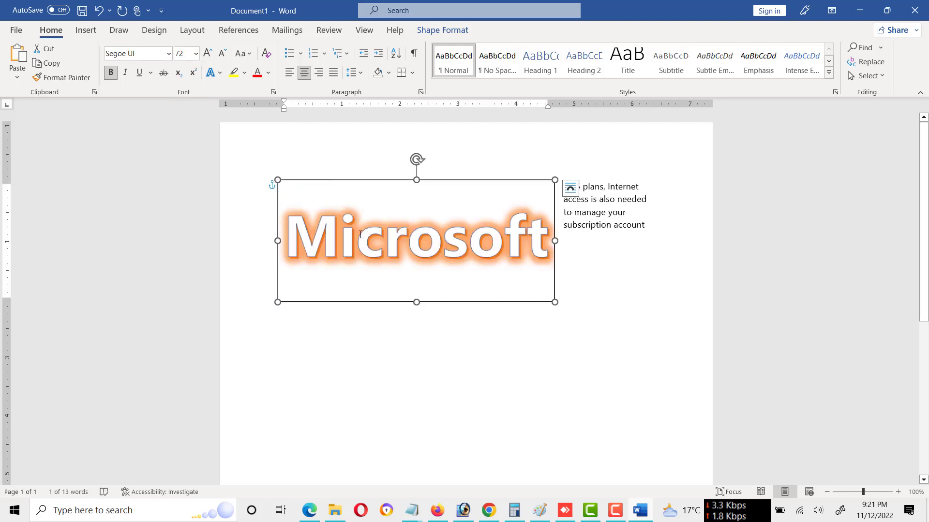
click(86, 30)
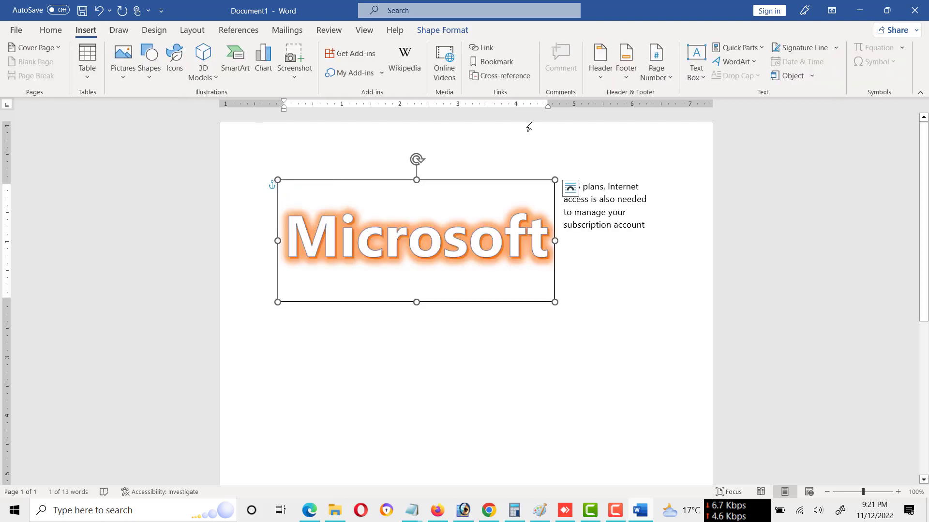
click(755, 63)
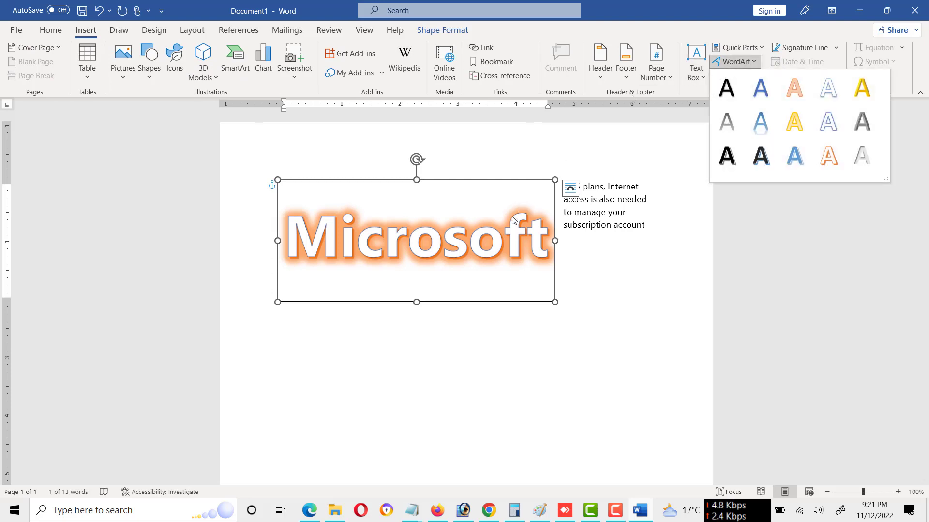
click(457, 35)
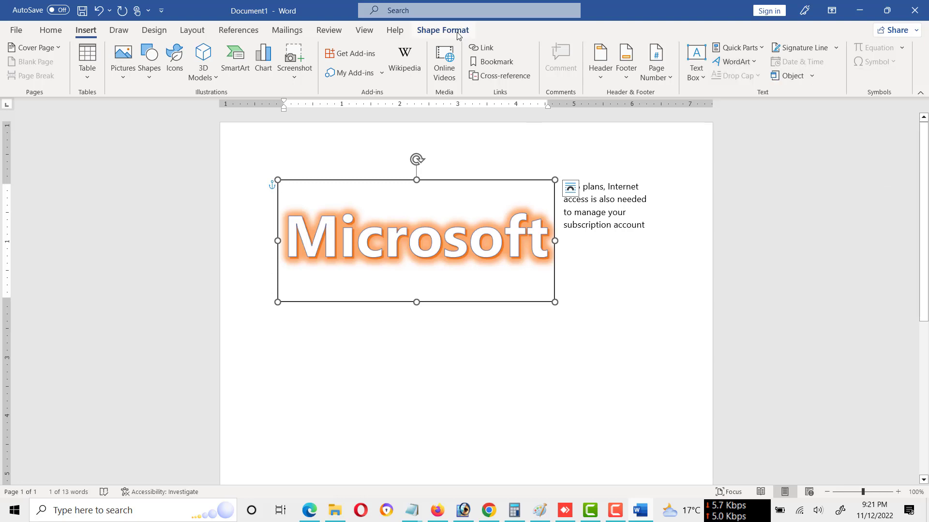
click(458, 35)
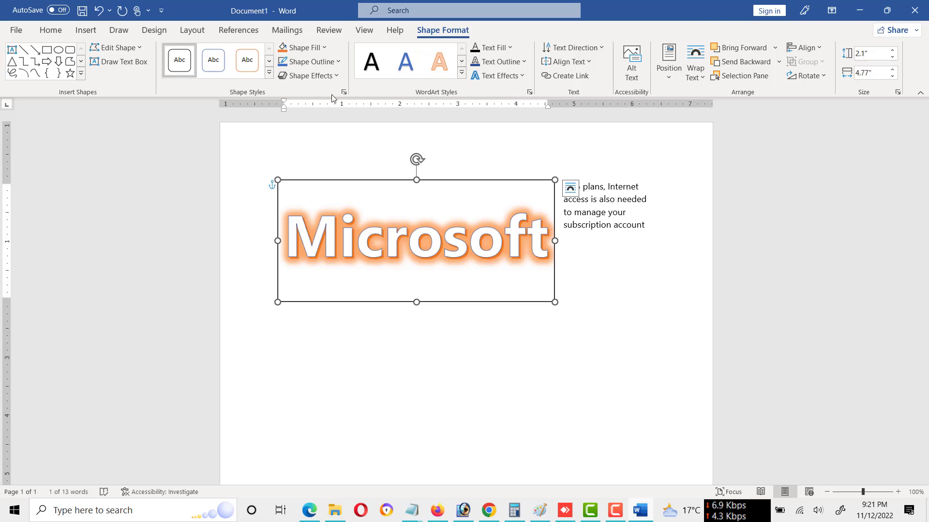
click(335, 73)
mouse_move(332, 128)
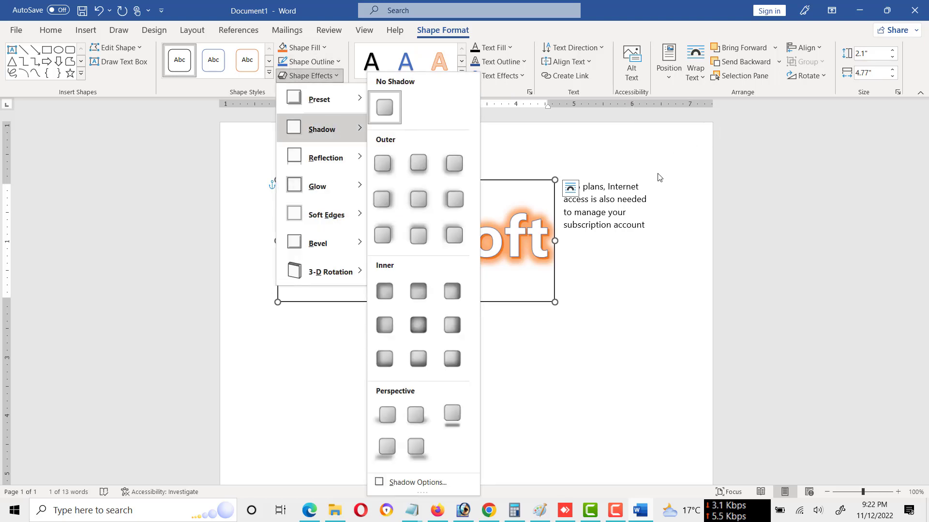
click(626, 194)
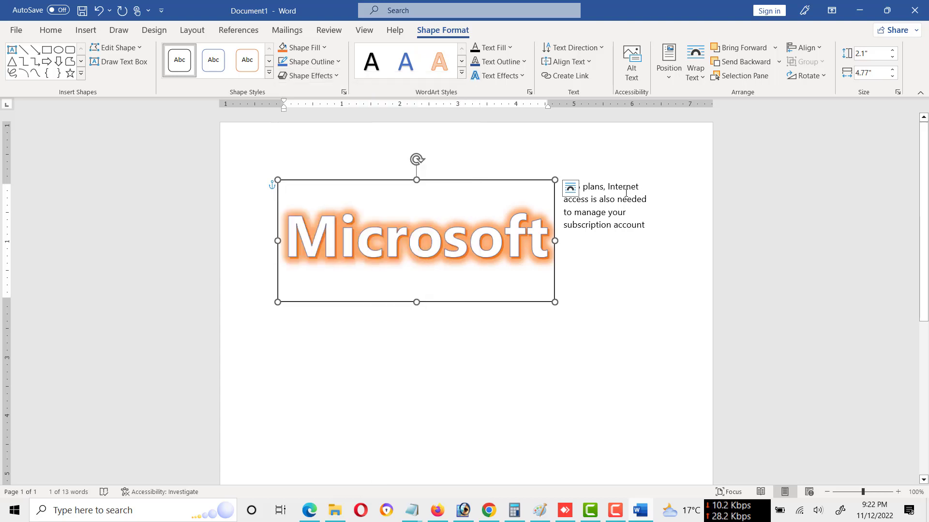